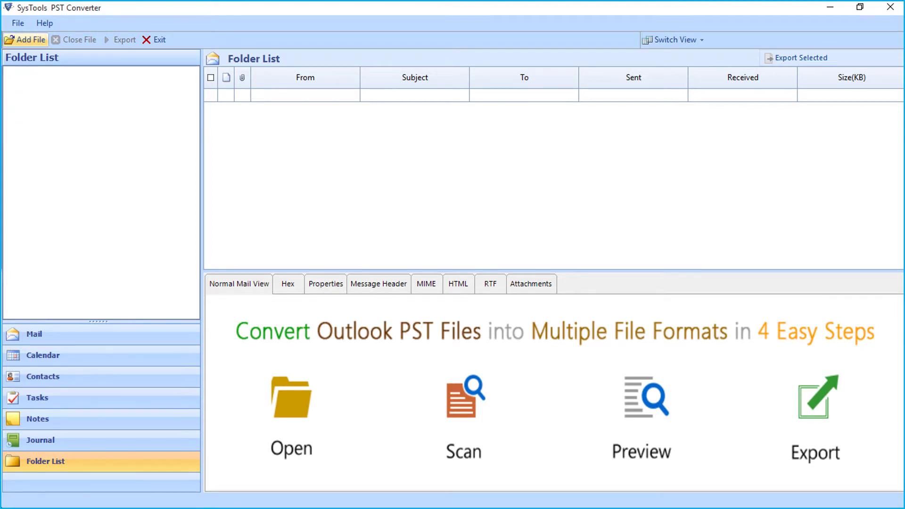
Add the first mailbox PST file from E:\PST Files with Advance Scan enabled and close the scan notice
left_click(26, 40)
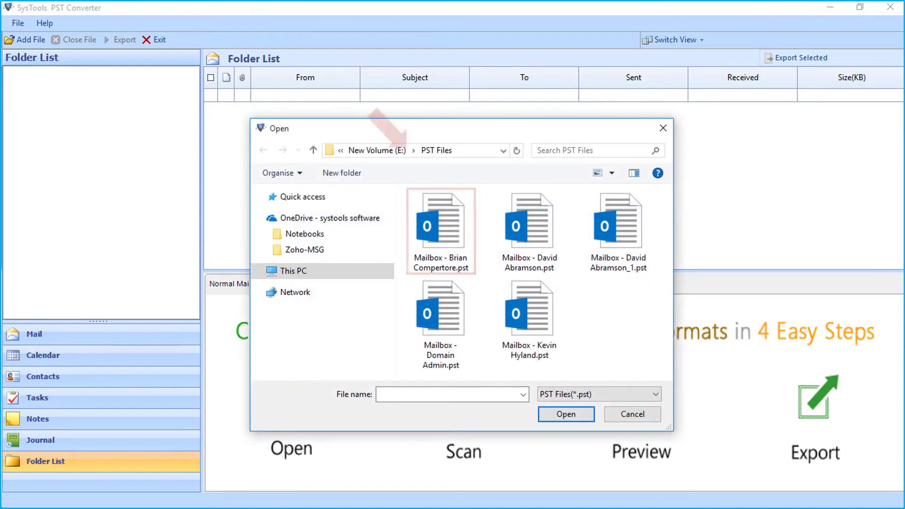
left_click(441, 231)
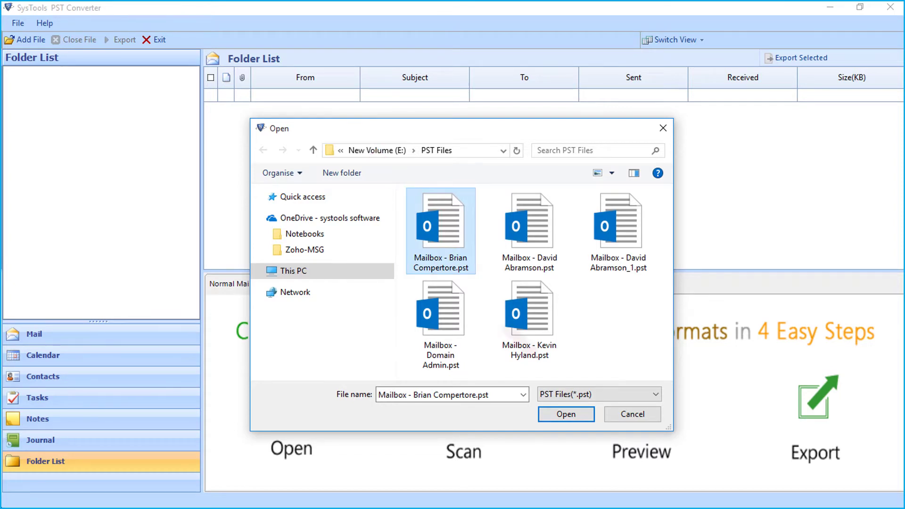
left_click(567, 414)
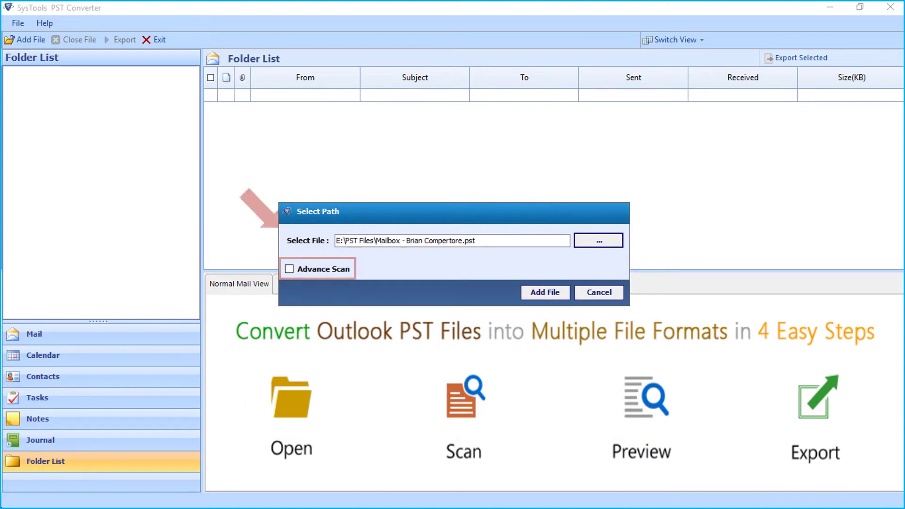
left_click(289, 269)
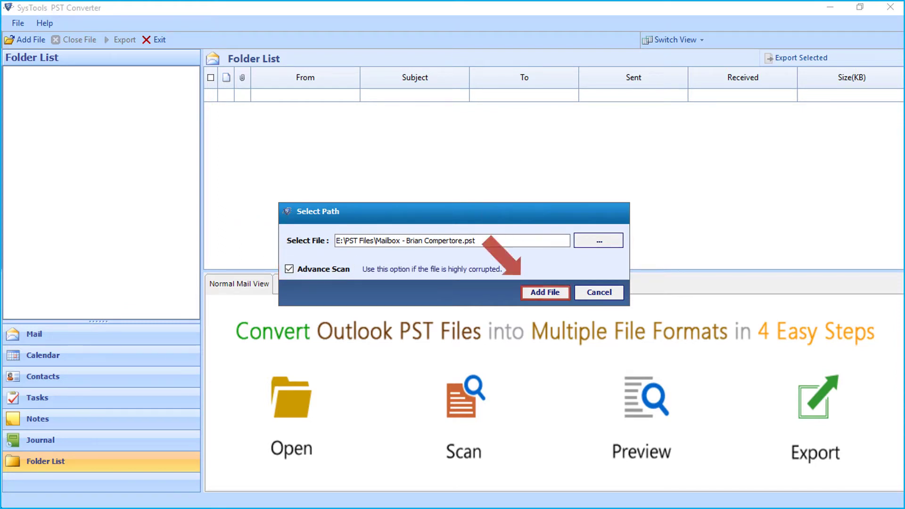
left_click(546, 293)
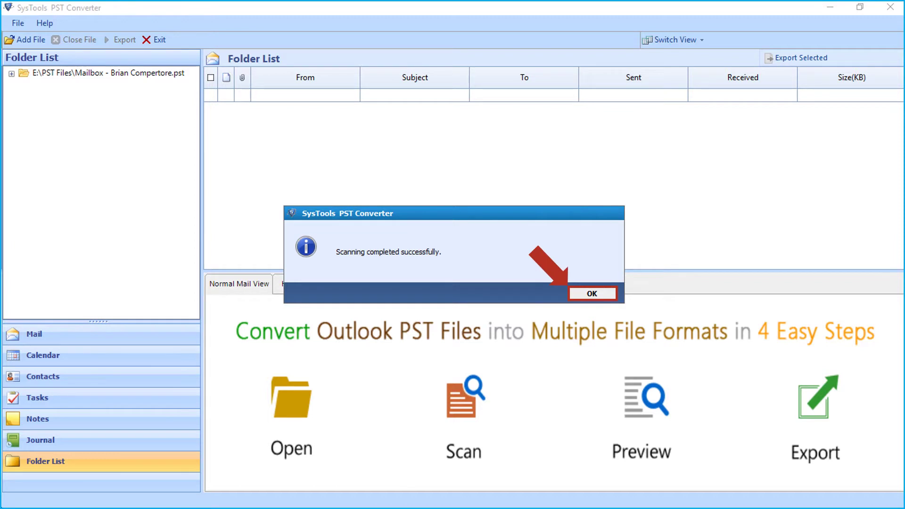
key("Return")
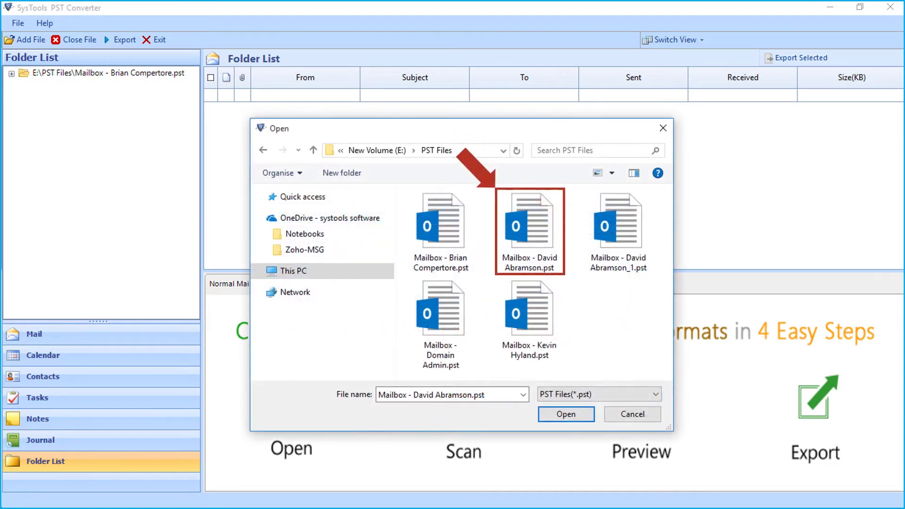
Add the second mailbox PST file from E:\PST Files with Advance Scan enabled
left_click(530, 231)
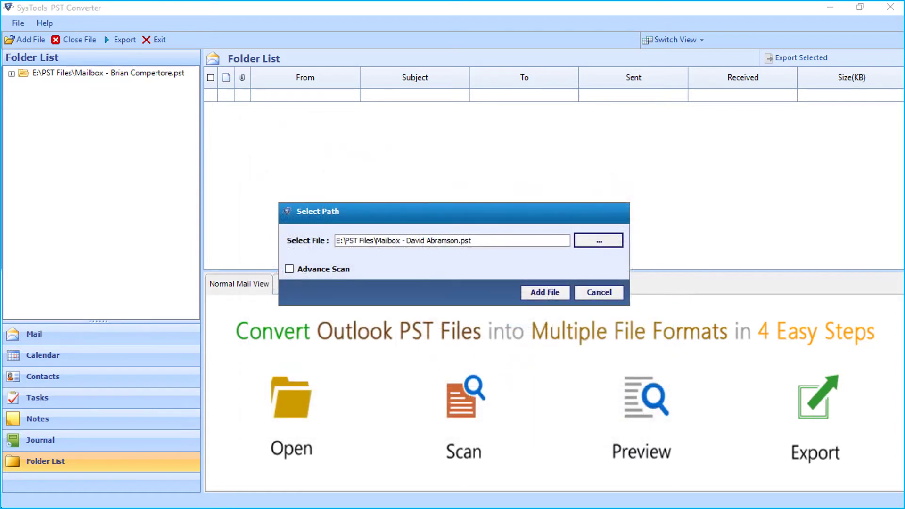
left_click(290, 269)
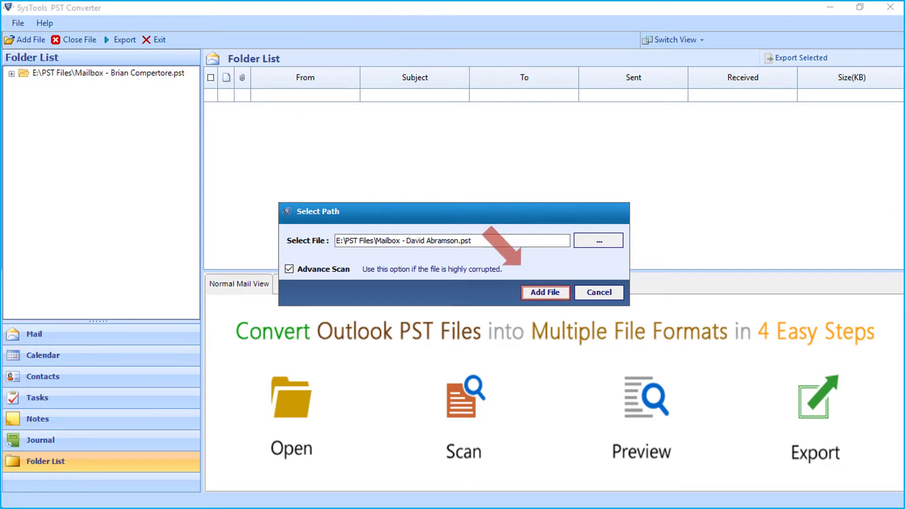
left_click(545, 293)
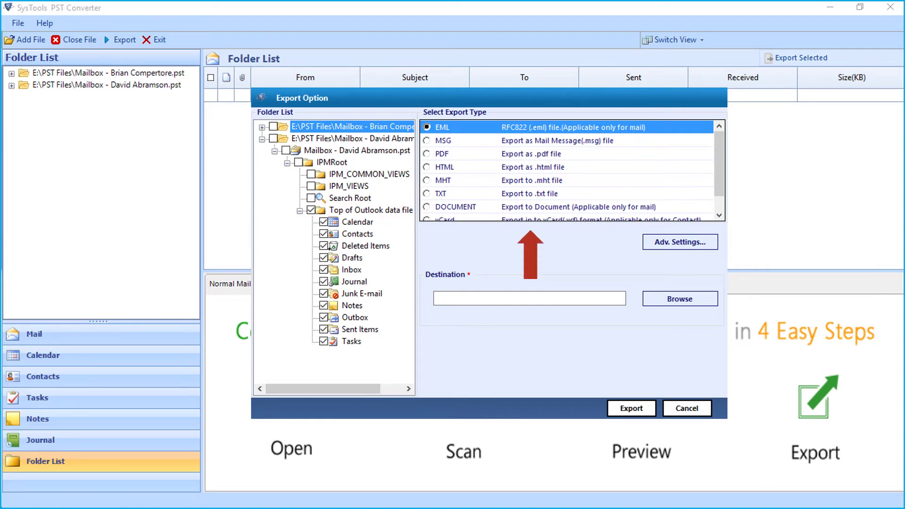
Go through the export types from MSG to ICS to examine the options each one offers
left_click(426, 140)
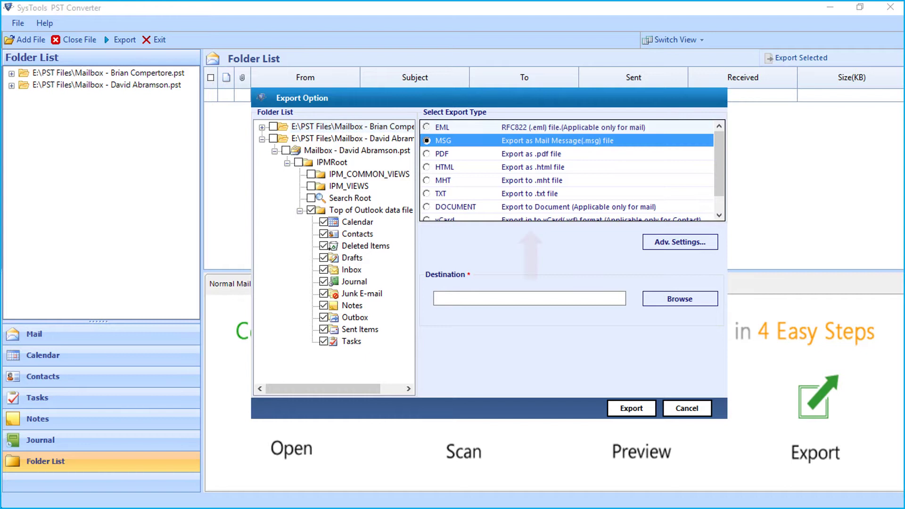
left_click(426, 154)
left_click(426, 167)
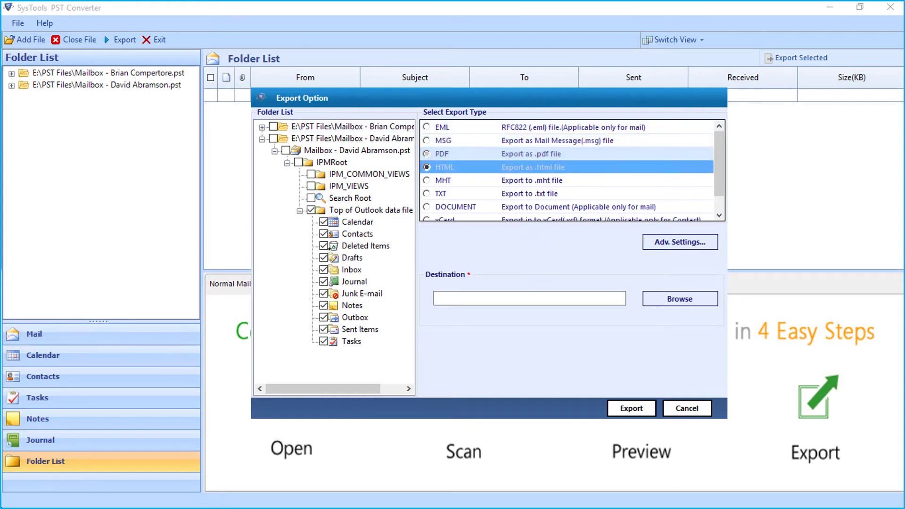
left_click(427, 180)
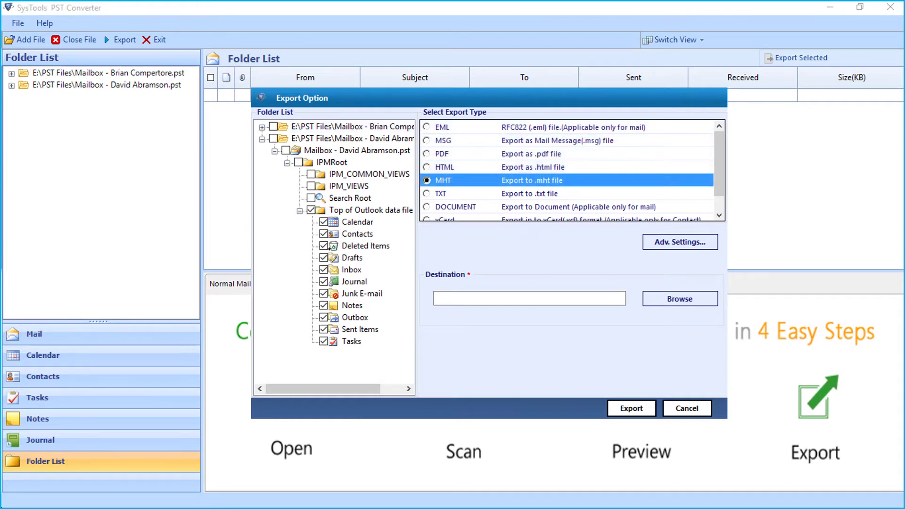
left_click(427, 193)
scroll(567, 180, "down", 1)
left_click(427, 180)
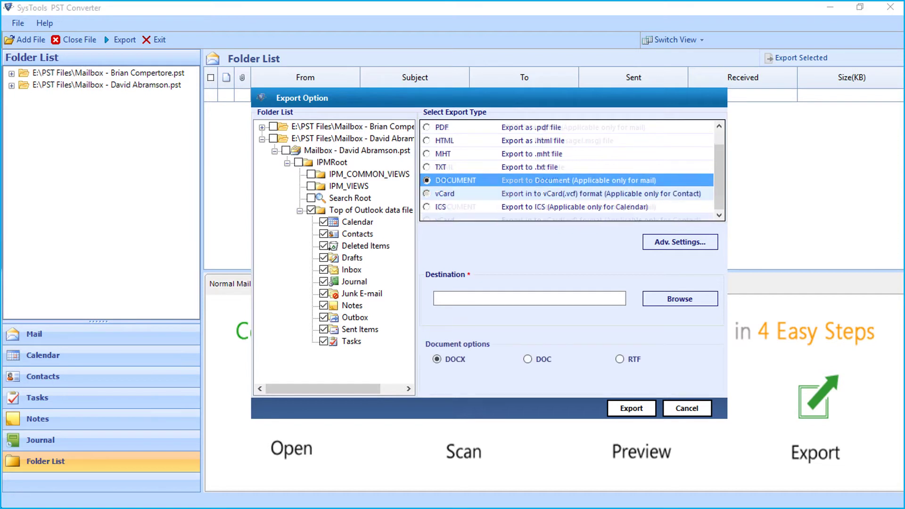
left_click(427, 194)
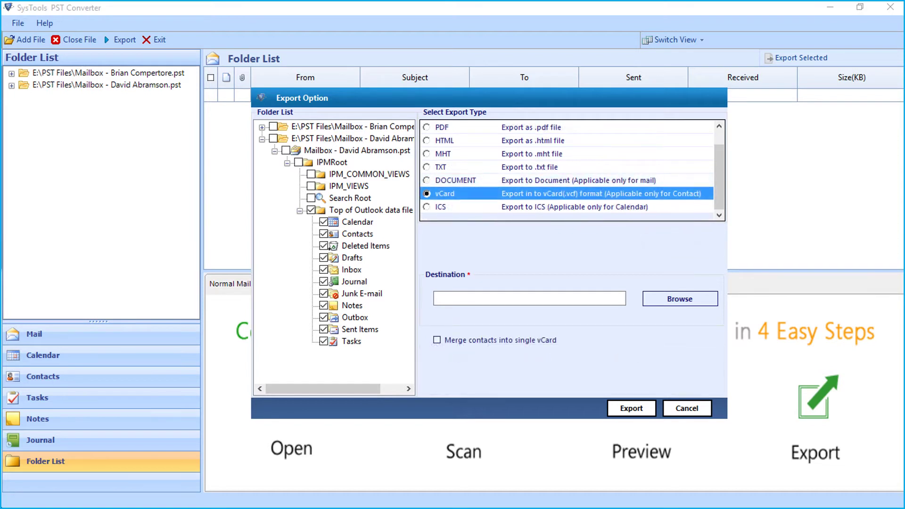
left_click(427, 207)
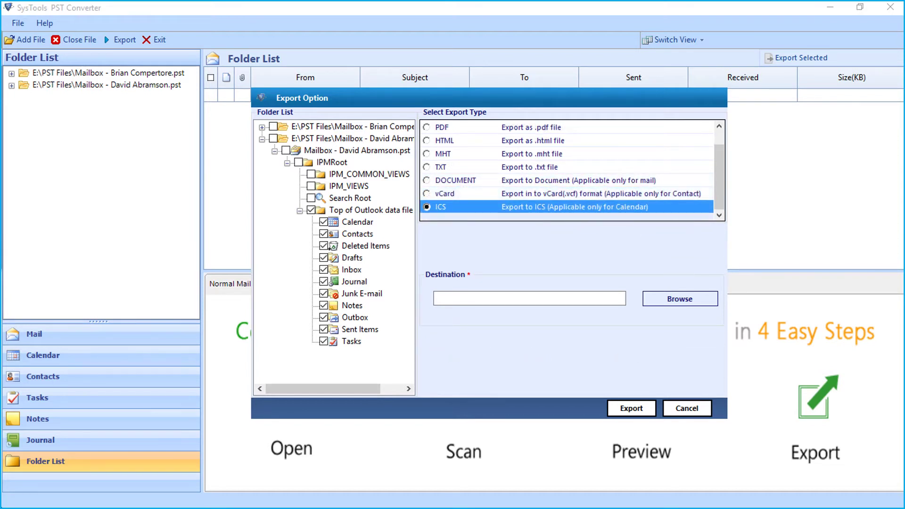
scroll(566, 170, "up", 1)
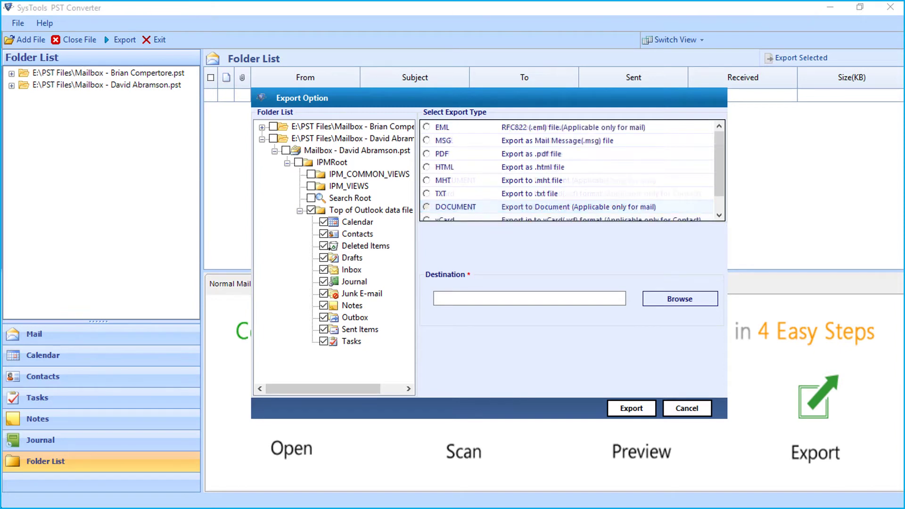
Choose PDF as the export type and set its naming convention to Subject+Date(DD-MM-YYYY) in the advanced settings
left_click(426, 154)
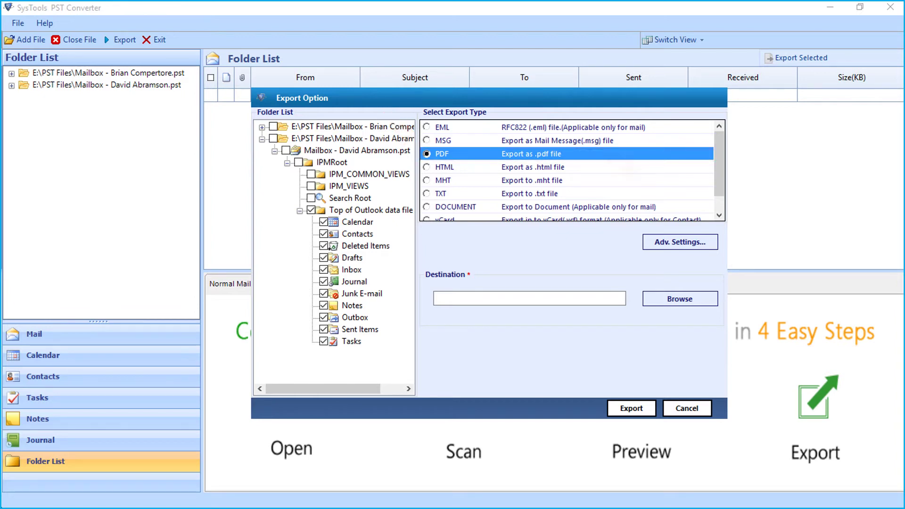
left_click(681, 242)
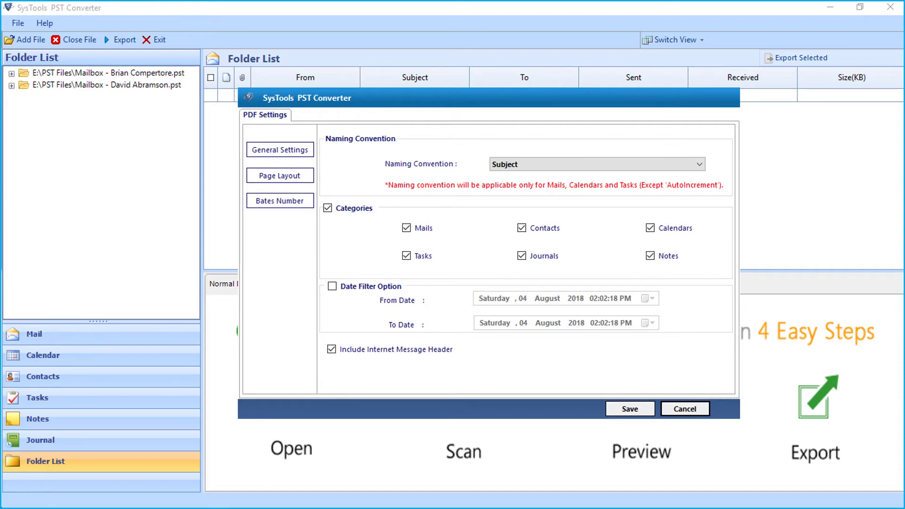
left_click(700, 164)
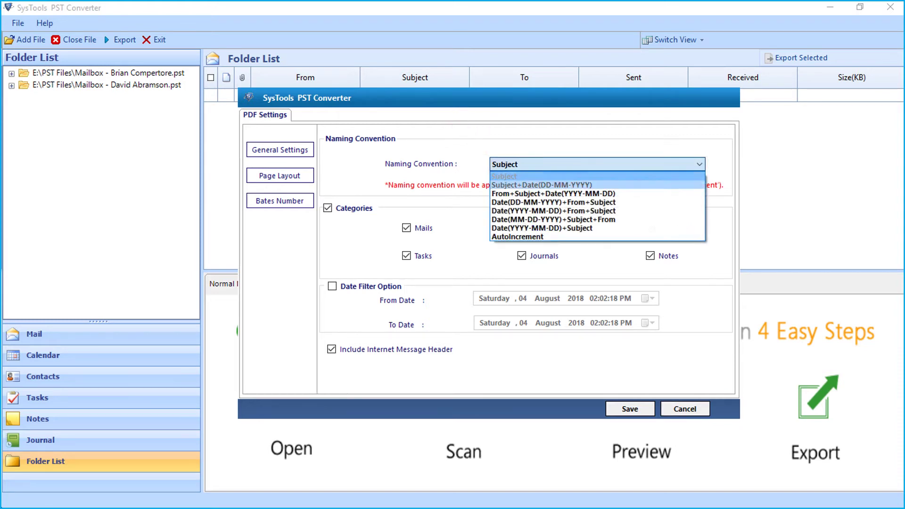
left_click(542, 186)
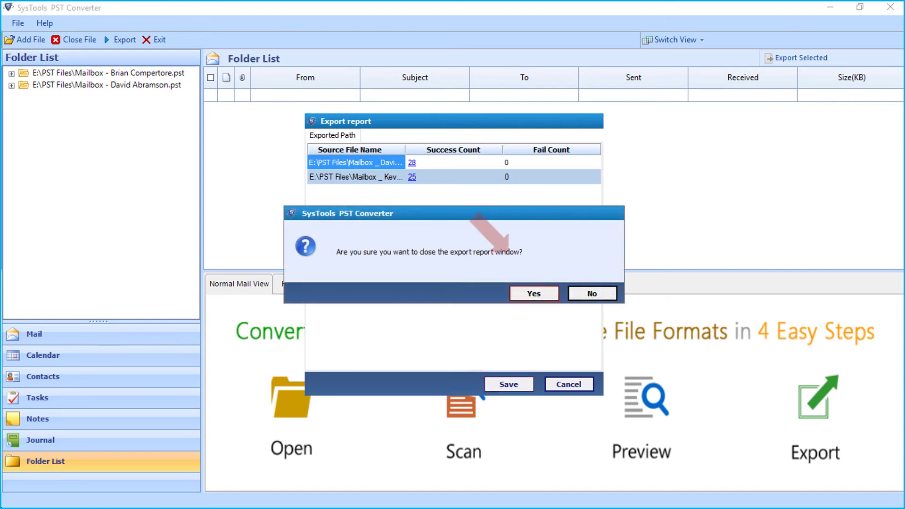
Close the export report window without saving the report
key("Return")
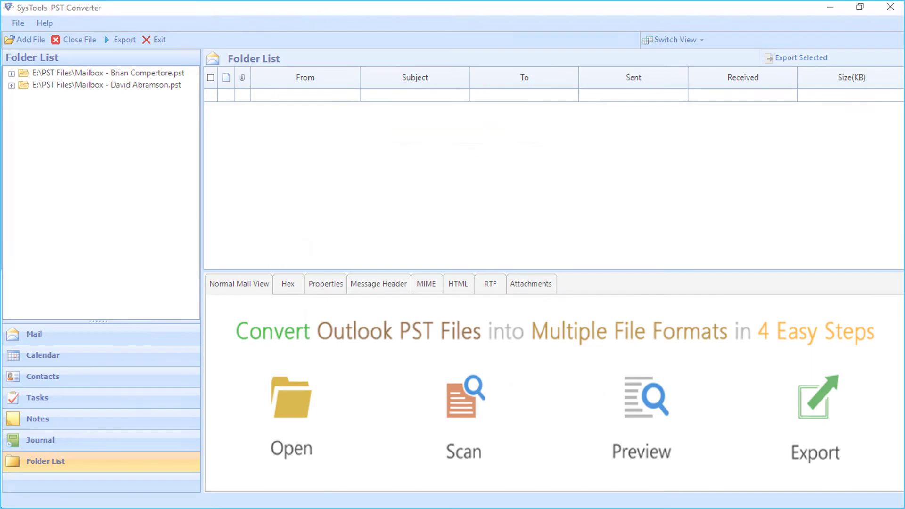